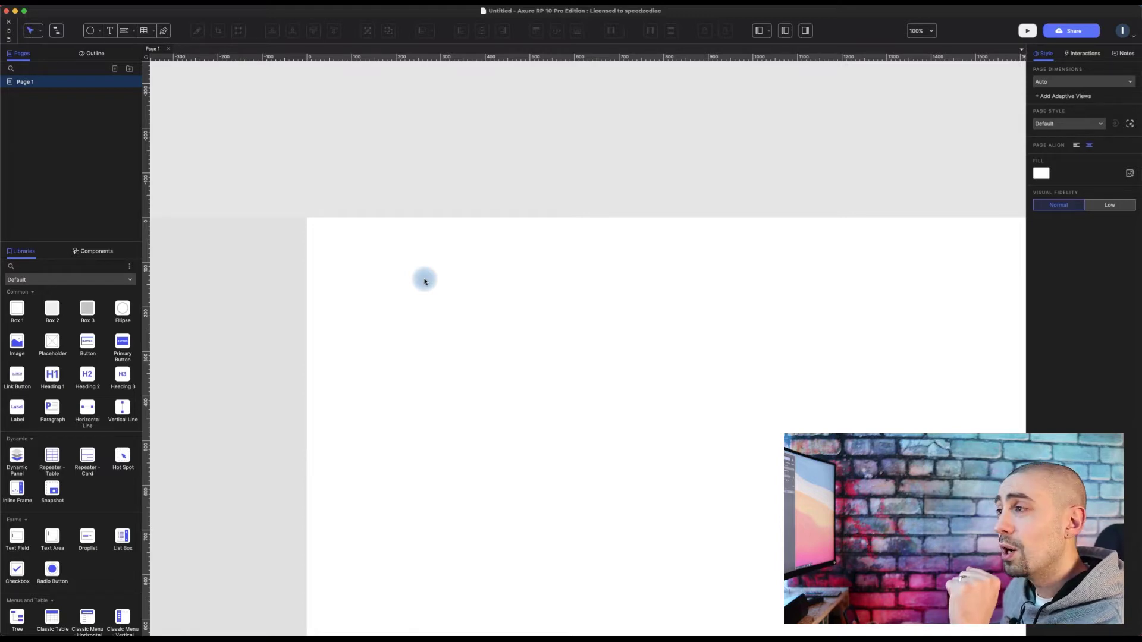
# - Place a new 300 × 170 dynamic panel with a single State1 on the canvas, then deselect it
pyautogui.moveTo(16, 457); pyautogui.dragTo(387, 296)
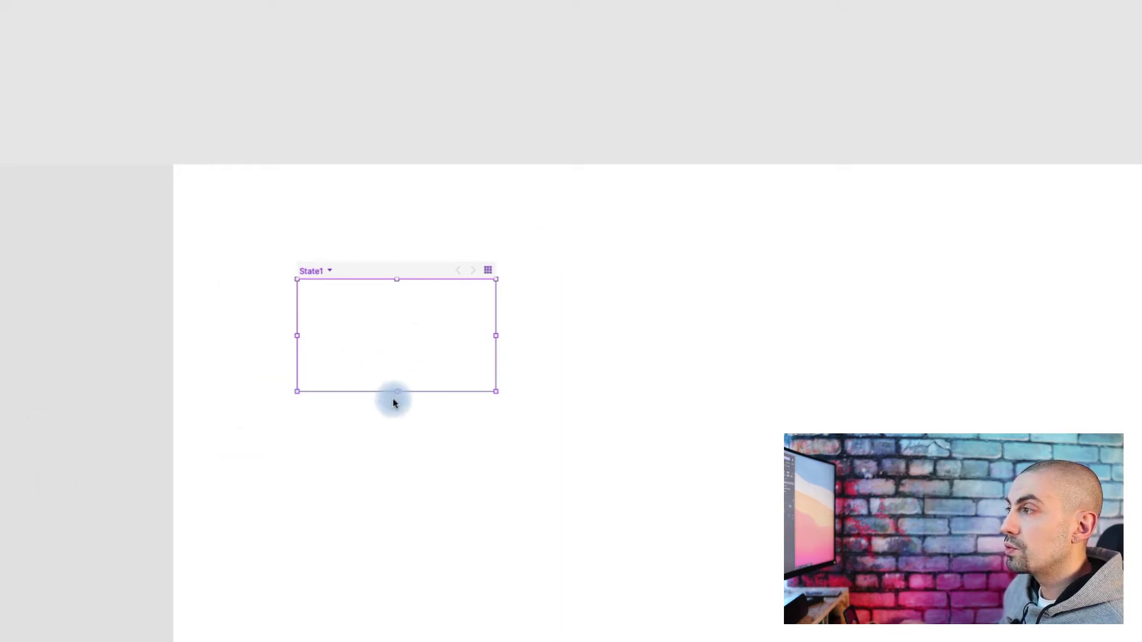
pyautogui.press('Escape')
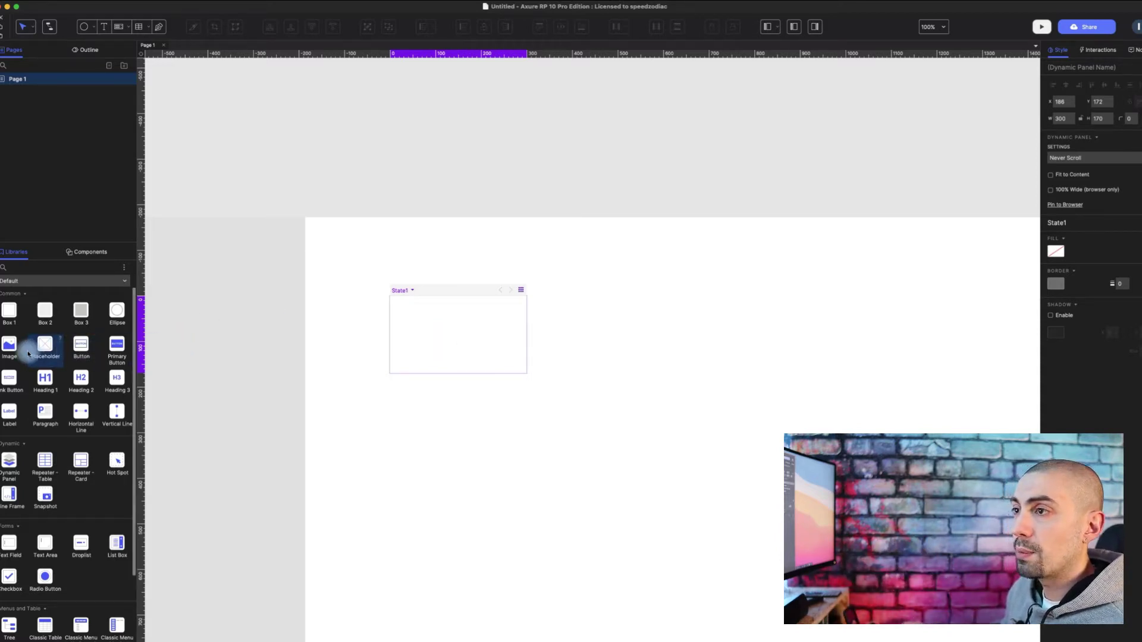
# - Add an image placeholder with a primary button below it inside State1
pyautogui.moveTo(111, 337); pyautogui.dragTo(398, 301)
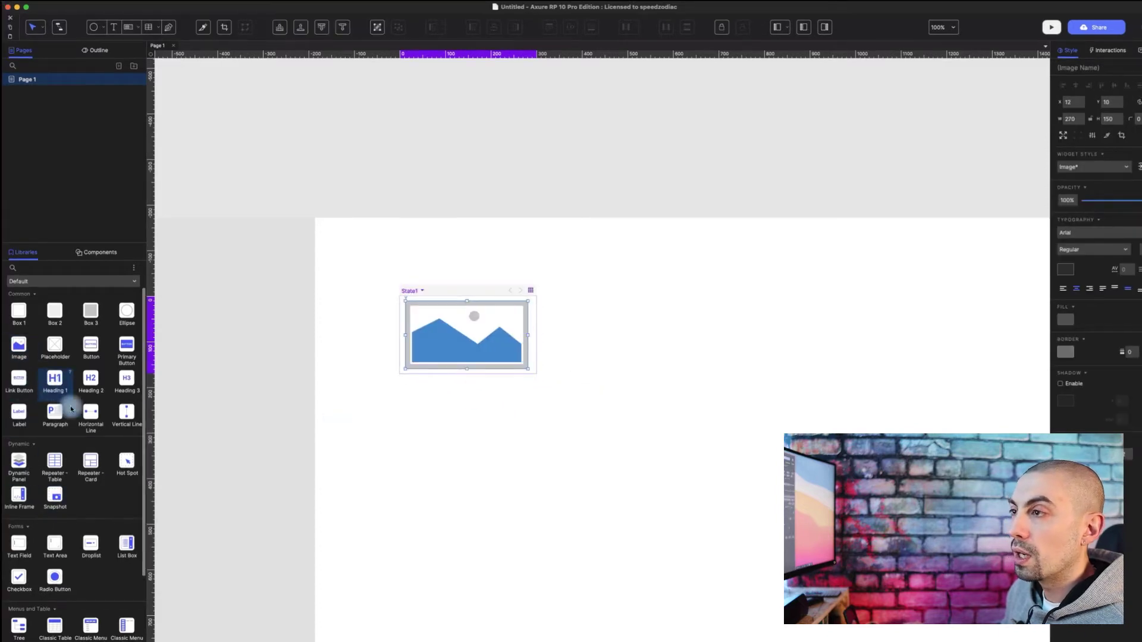
pyautogui.moveTo(127, 348); pyautogui.dragTo(406, 374)
pyautogui.click(506, 450)
# - Fit the dynamic panel to its content and enlarge it to 301 × 222
pyautogui.click(497, 378)
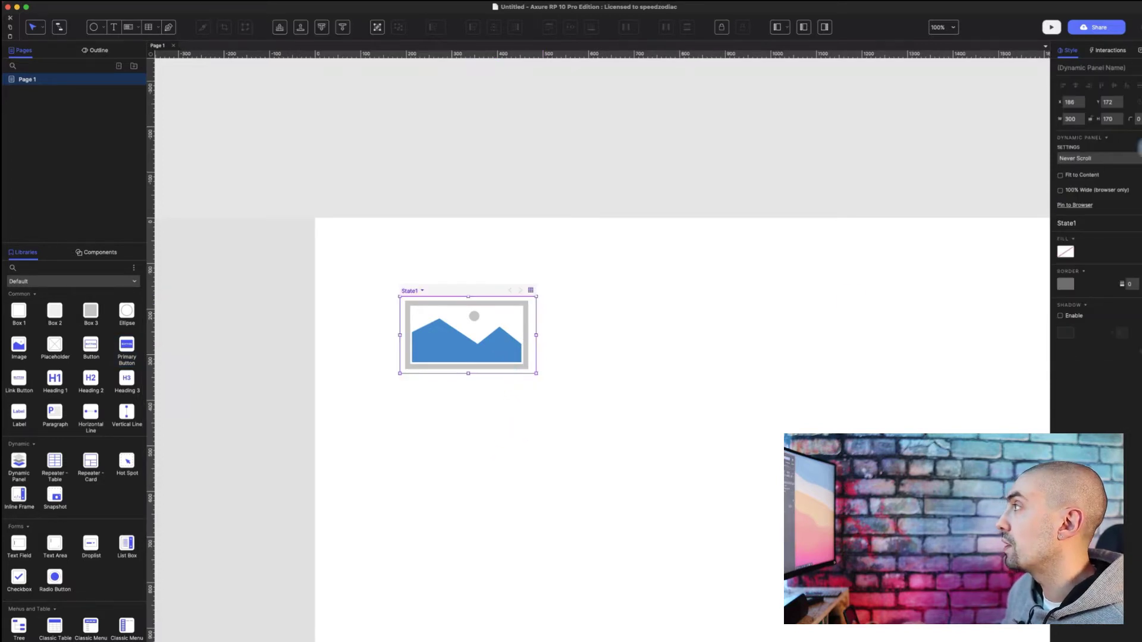
pyautogui.click(1061, 175)
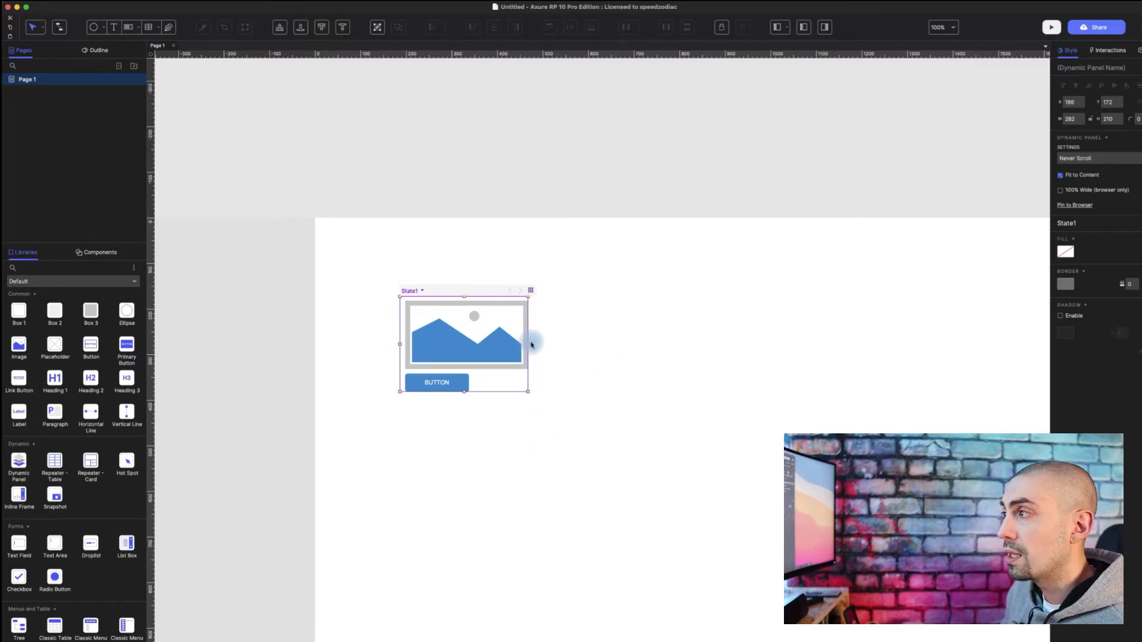
pyautogui.moveTo(529, 344); pyautogui.dragTo(537, 344)
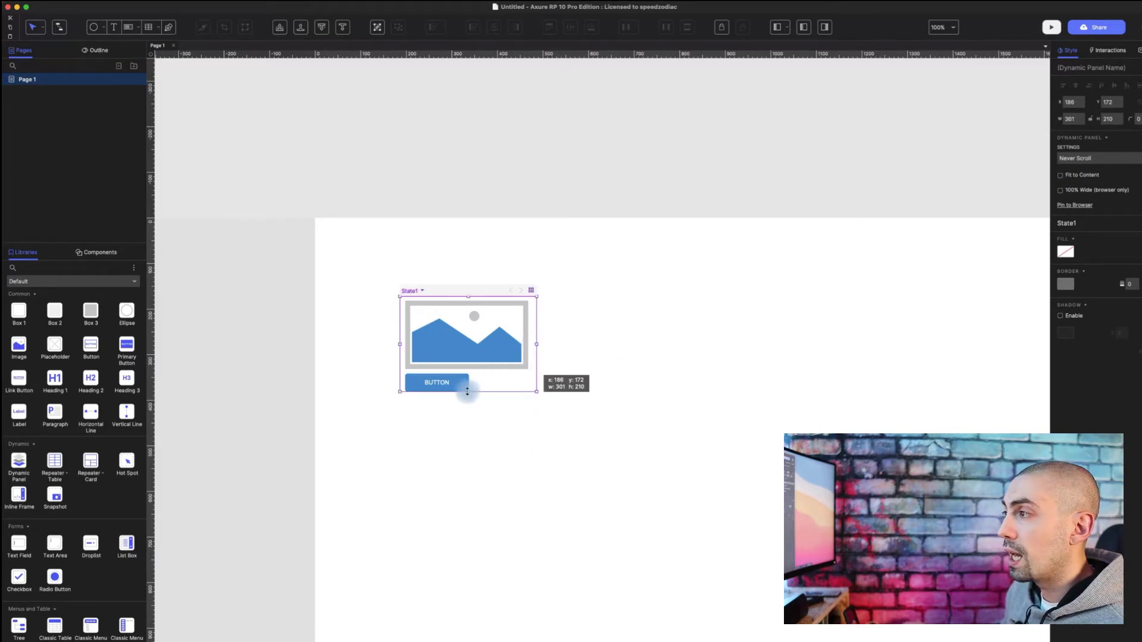
pyautogui.moveTo(468, 391); pyautogui.dragTo(470, 398)
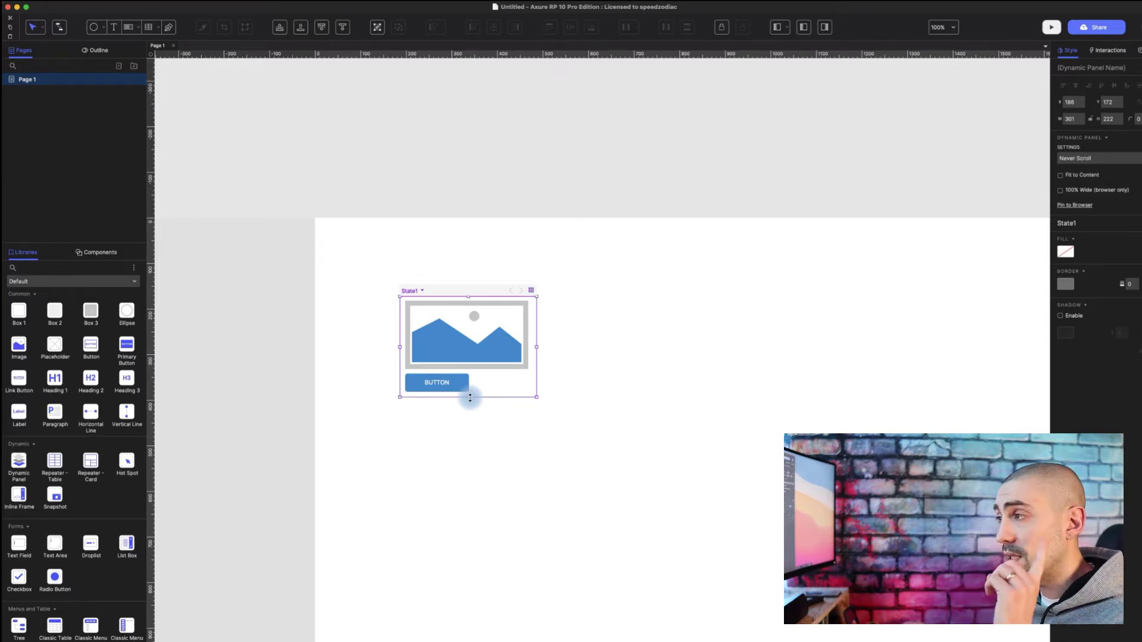
pyautogui.click(412, 291)
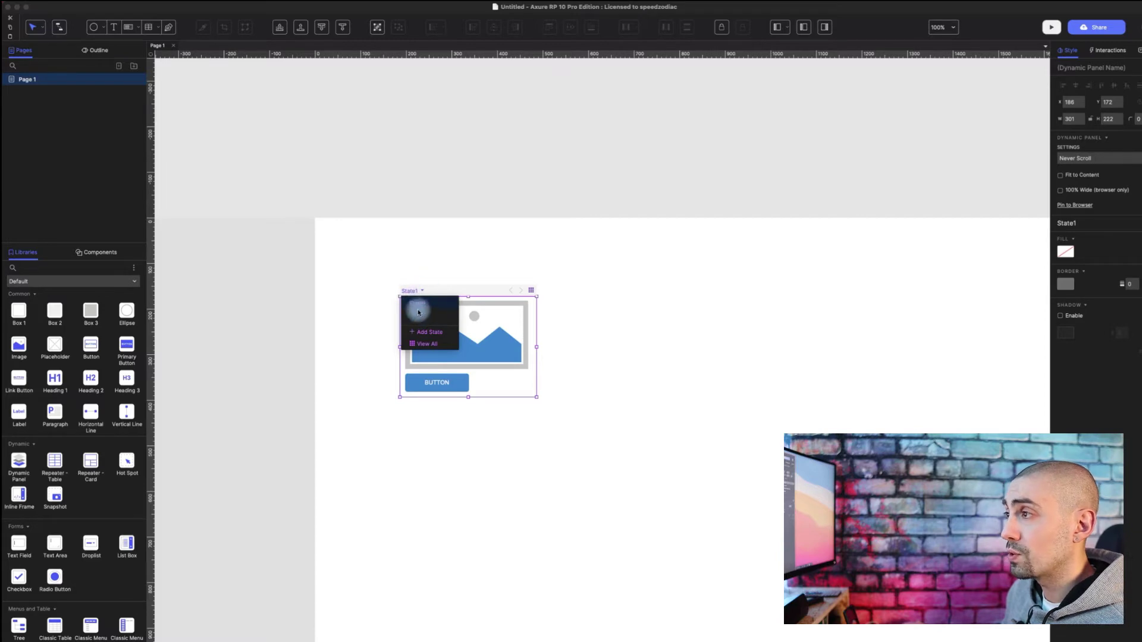
# - Add State2, State3 and State4 to the dynamic panel, then return to State1
pyautogui.click(427, 336)
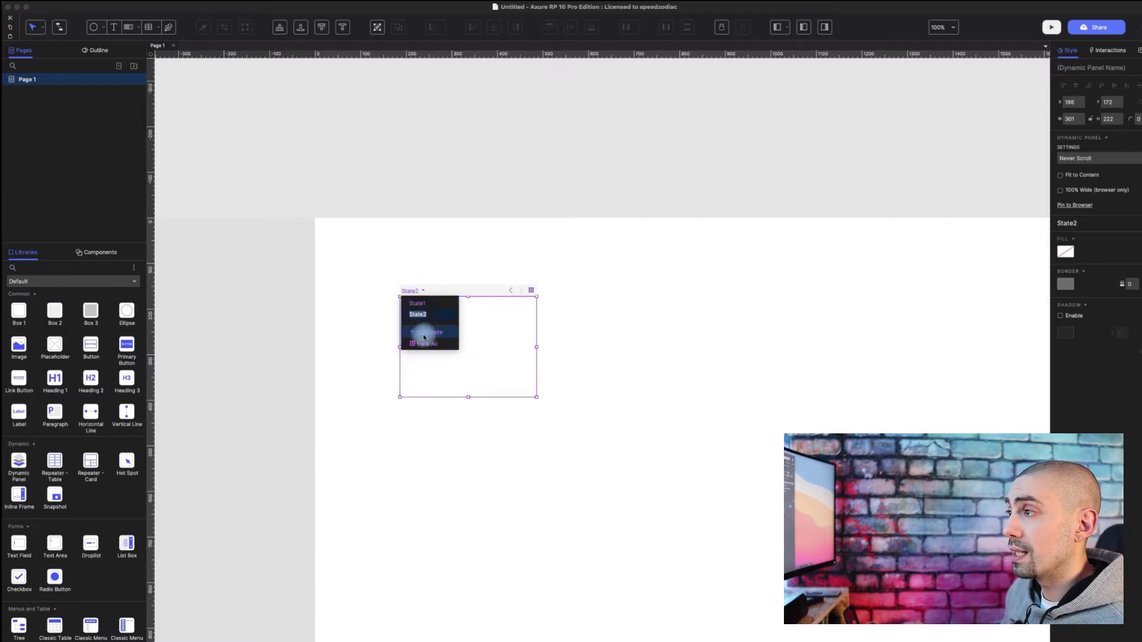
pyautogui.click(429, 334)
pyautogui.click(427, 343)
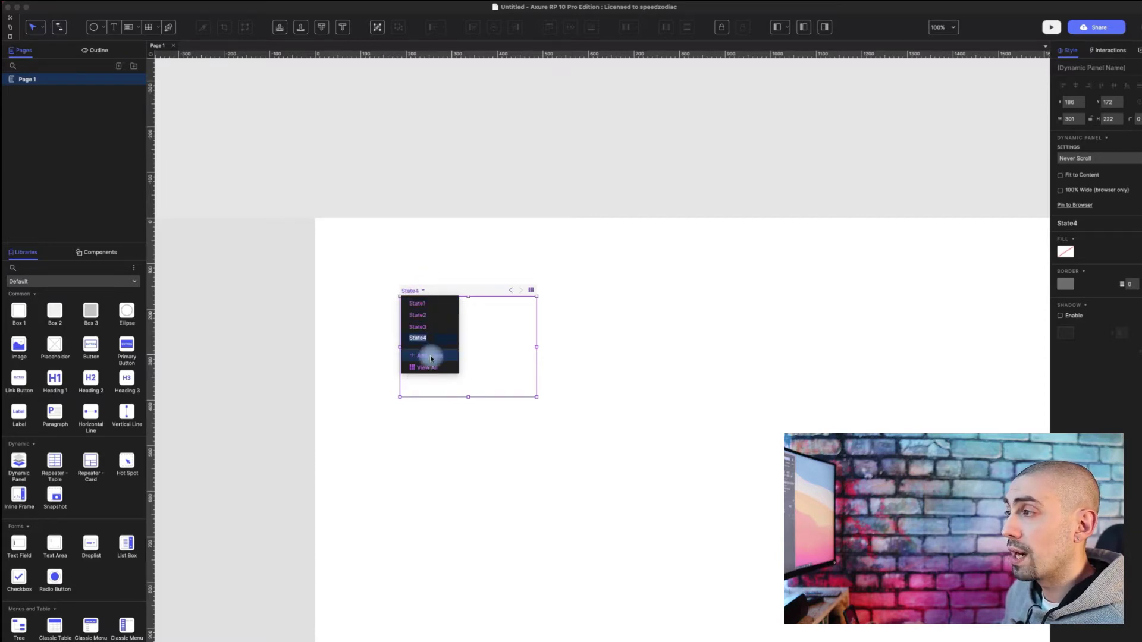
pyautogui.click(432, 305)
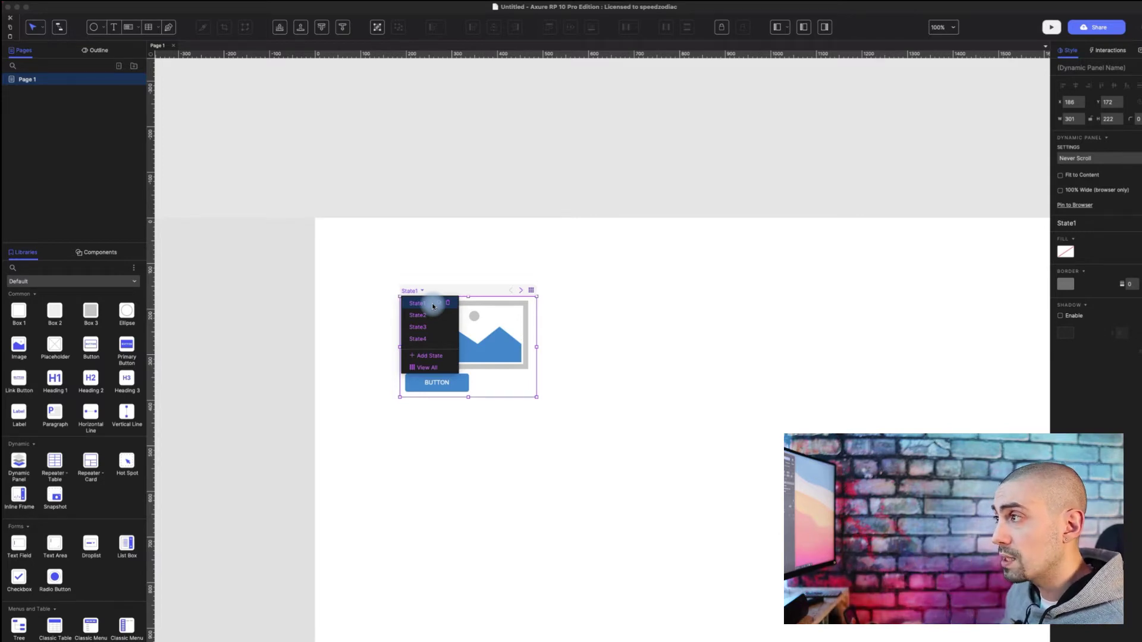
pyautogui.click(463, 293)
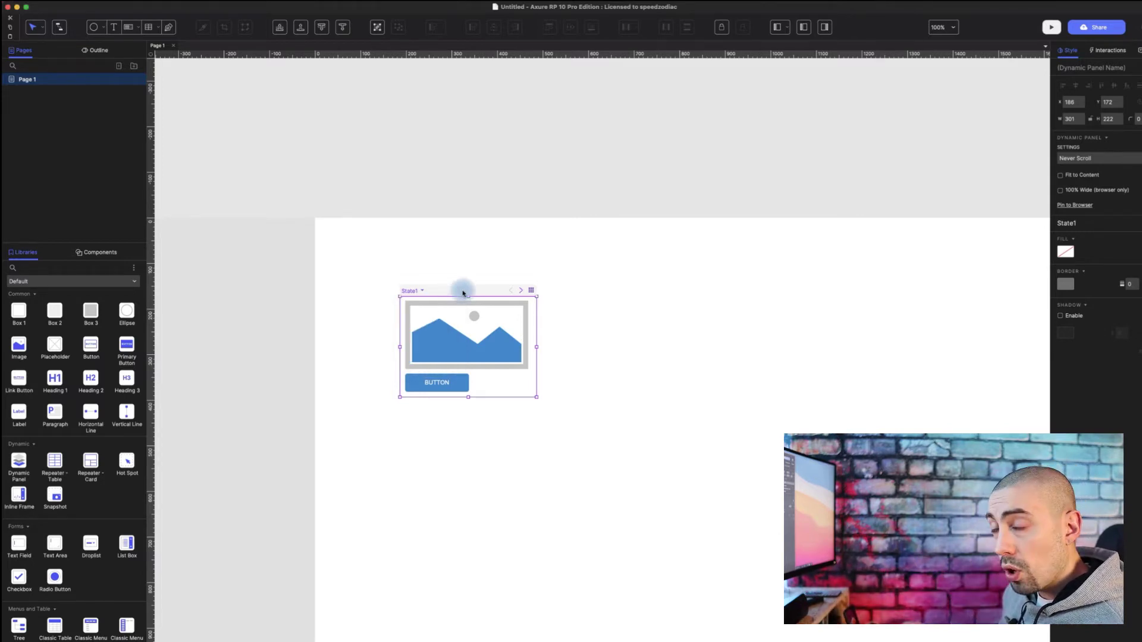
# - Switch the panel to the empty State2 and open it for editing
pyautogui.click(522, 293)
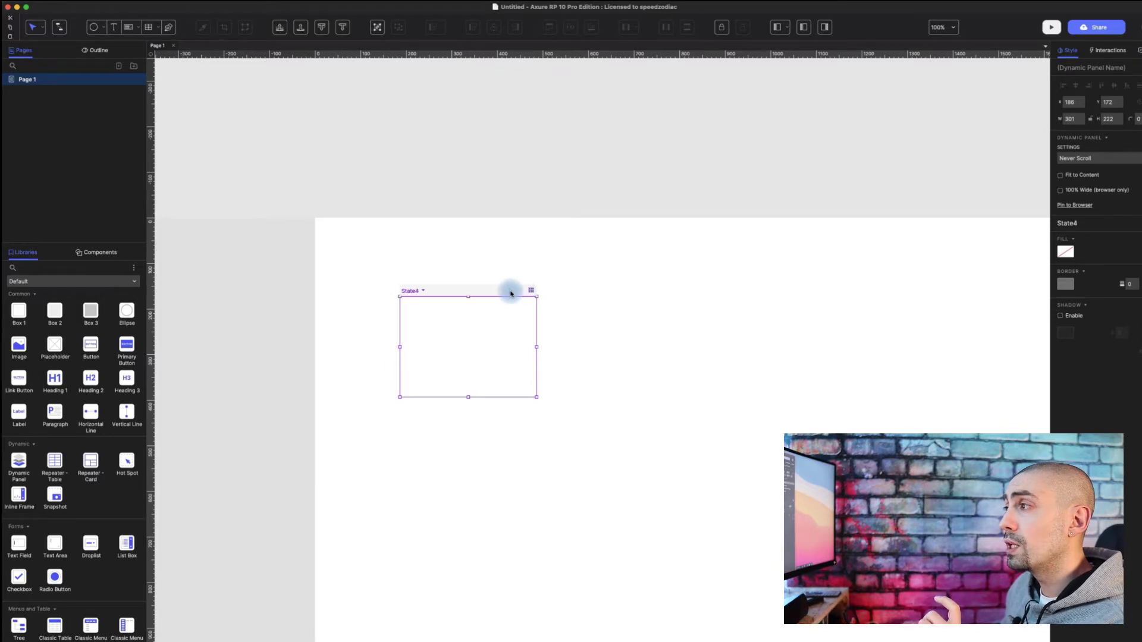
pyautogui.click(511, 293)
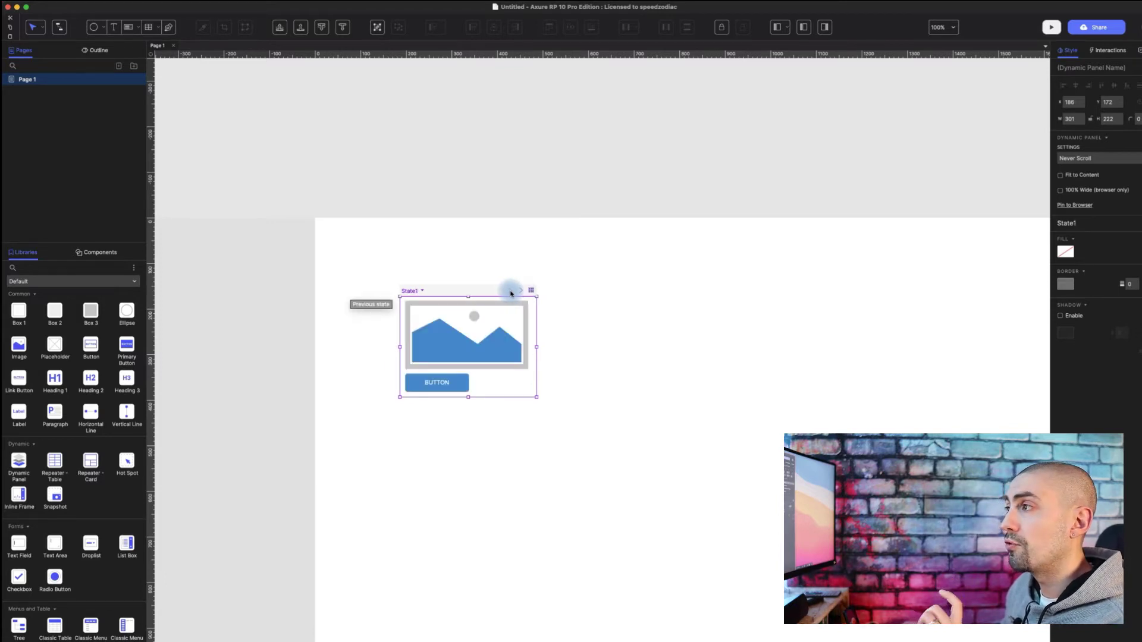
pyautogui.click(523, 292)
pyautogui.doubleClick(473, 326)
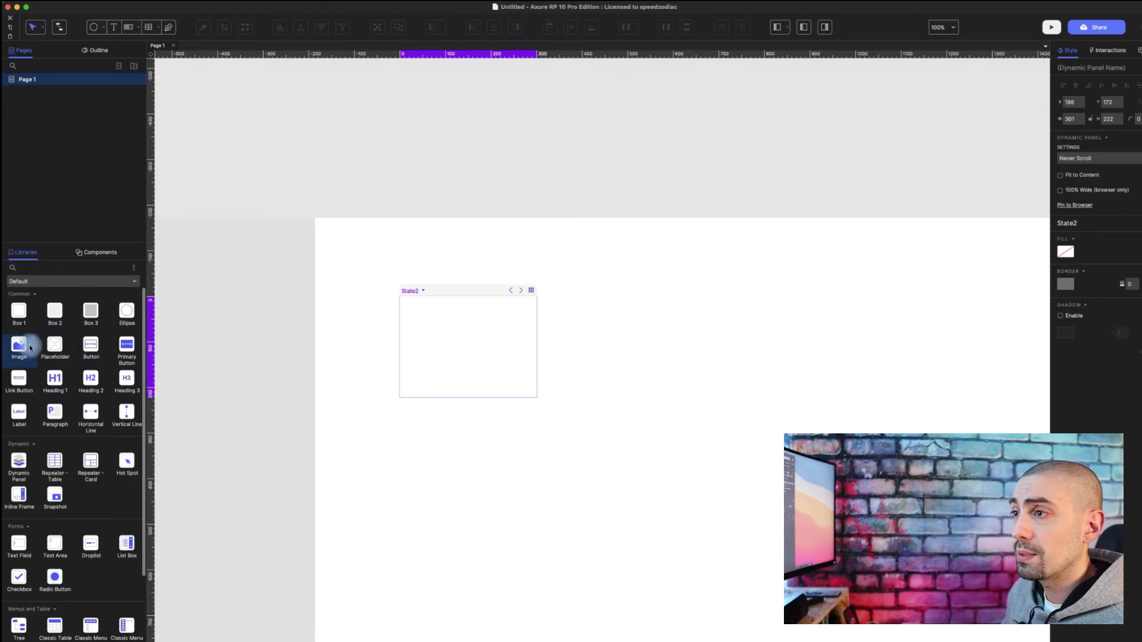
# - Put a Heading 1 and a narrowed paragraph beneath it into State2
pyautogui.moveTo(53, 378); pyautogui.dragTo(423, 296)
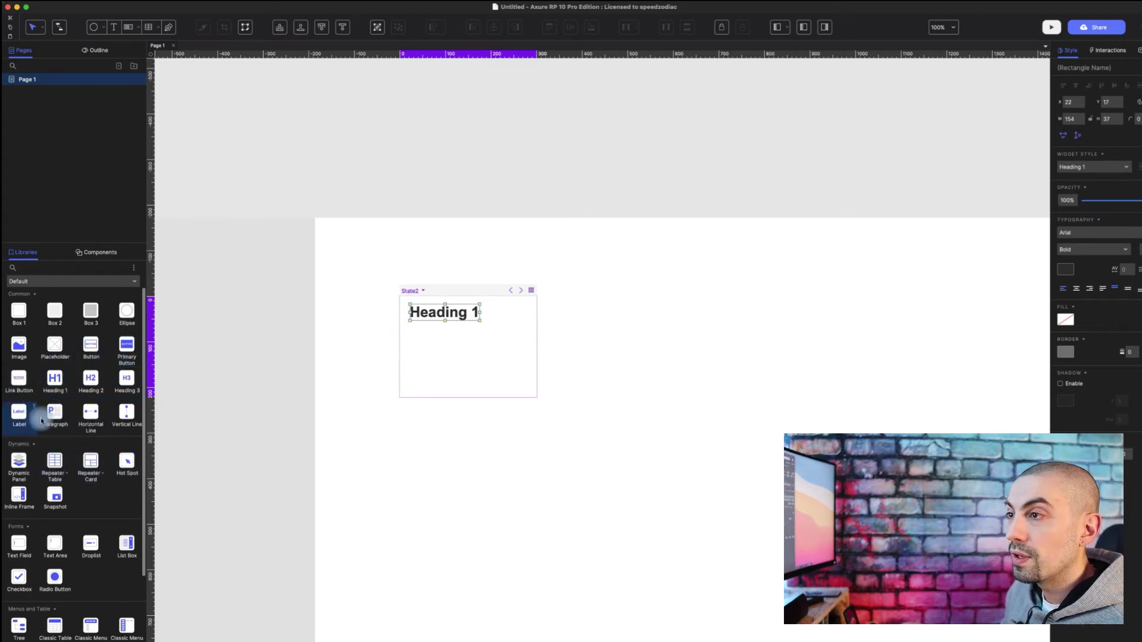
pyautogui.moveTo(51, 413); pyautogui.dragTo(404, 328)
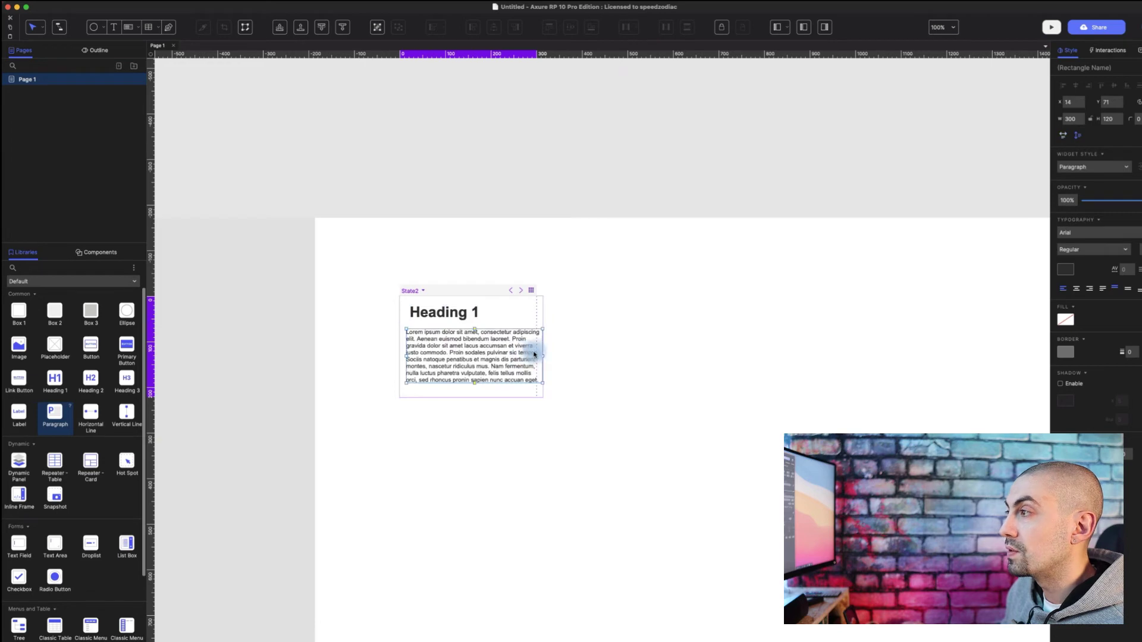
pyautogui.moveTo(542, 357); pyautogui.dragTo(530, 358)
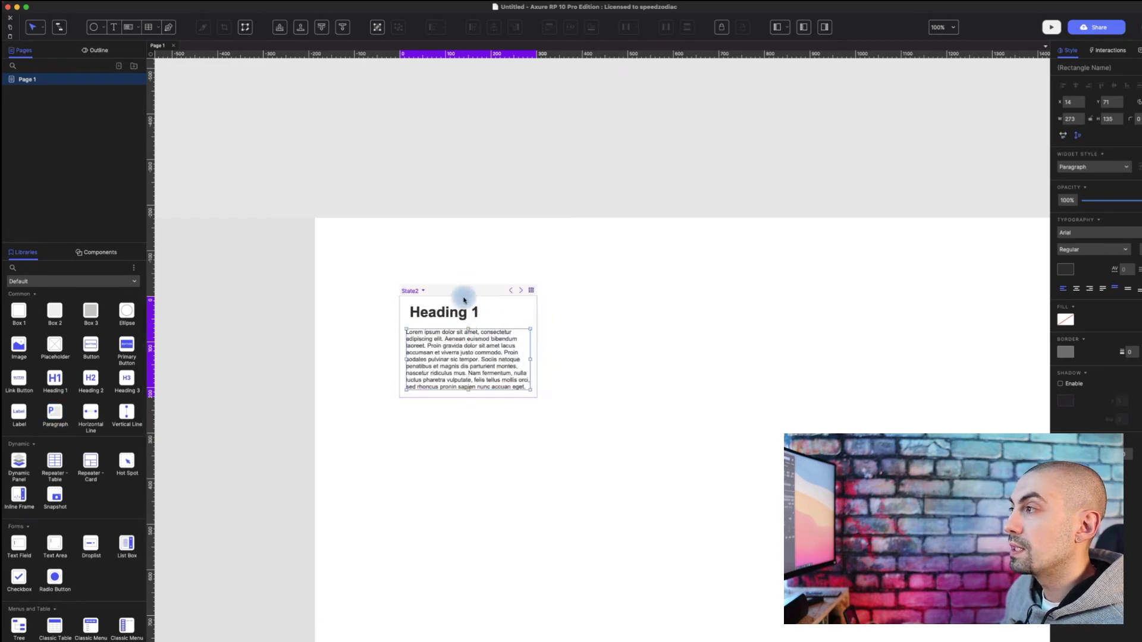
# - Add a smaller image placeholder near the top-left of State3
pyautogui.click(520, 291)
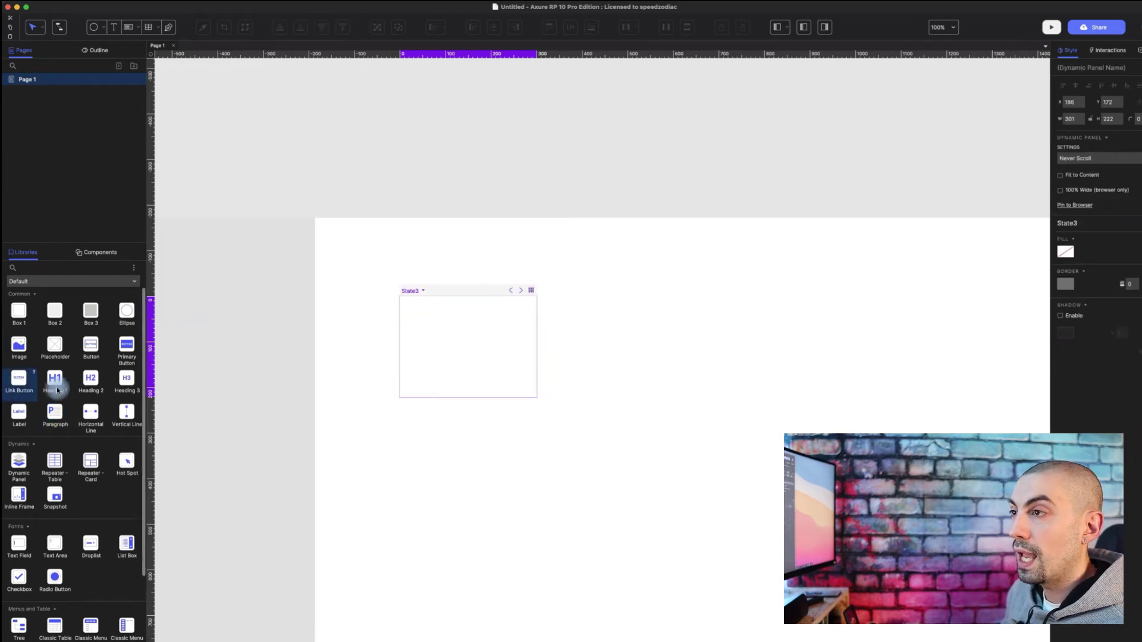
pyautogui.moveTo(19, 345); pyautogui.dragTo(409, 302)
pyautogui.moveTo(544, 380); pyautogui.dragTo(461, 343)
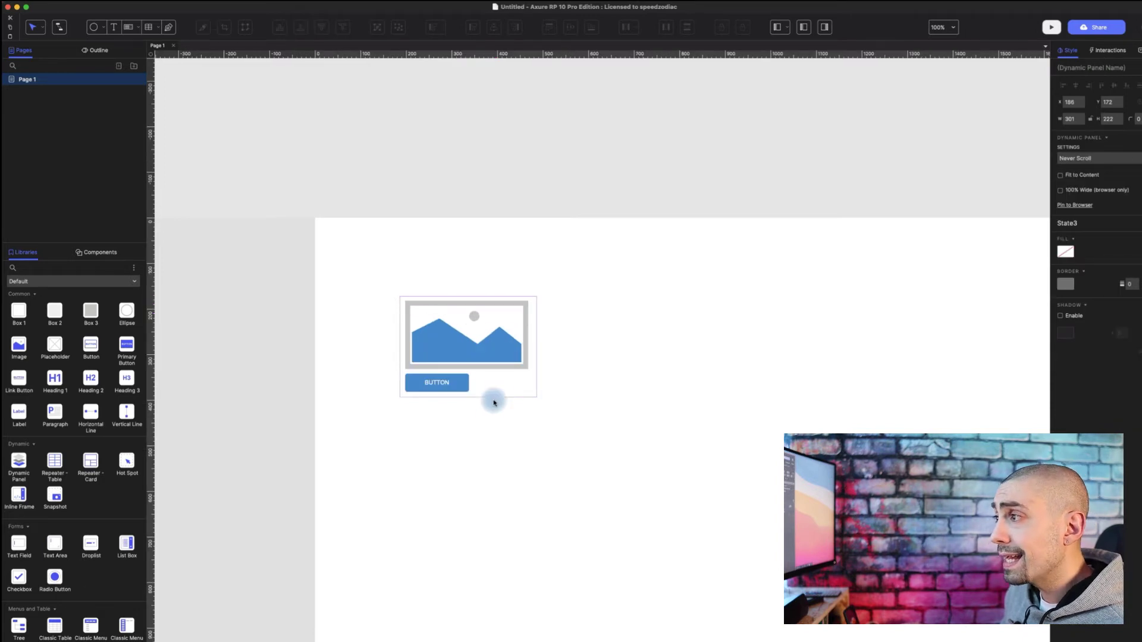
pyautogui.click(502, 431)
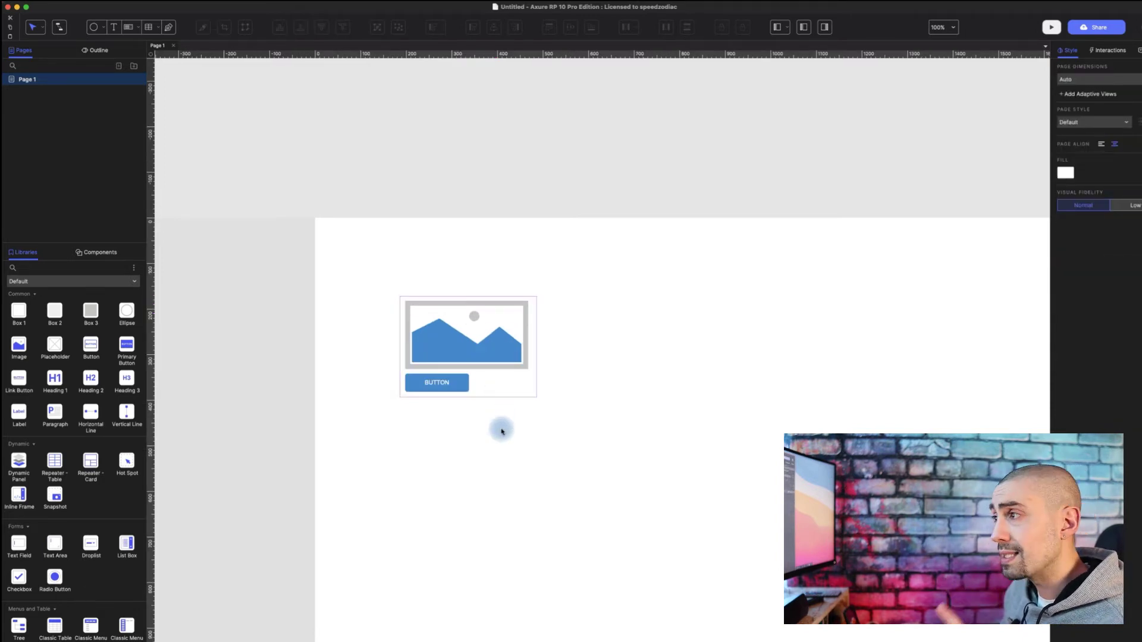
pyautogui.click(514, 386)
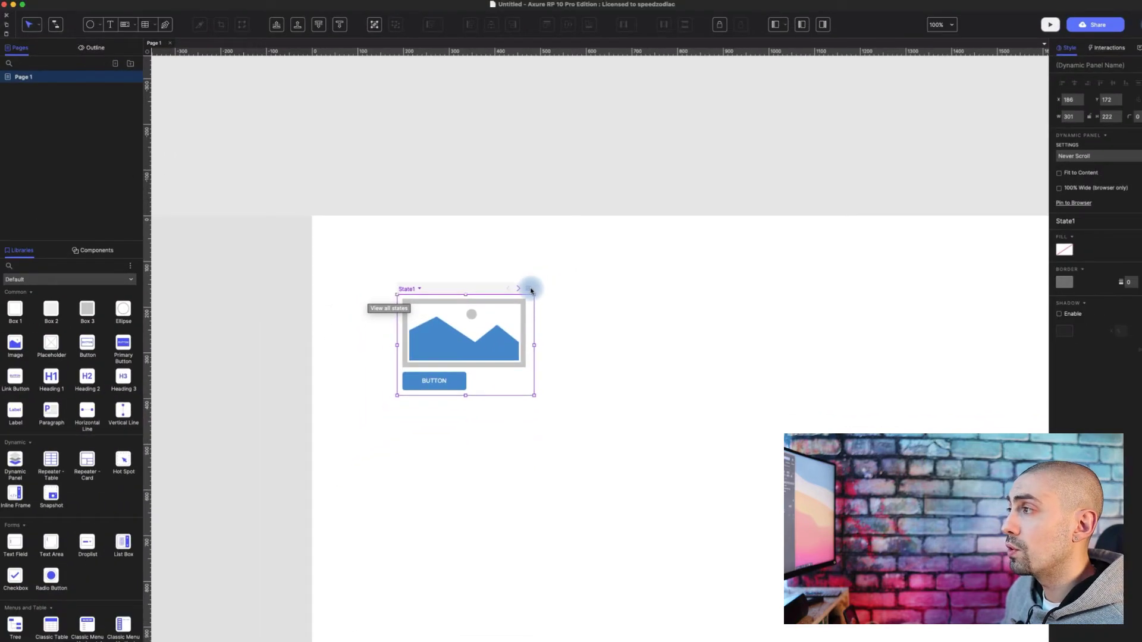
pyautogui.click(531, 290)
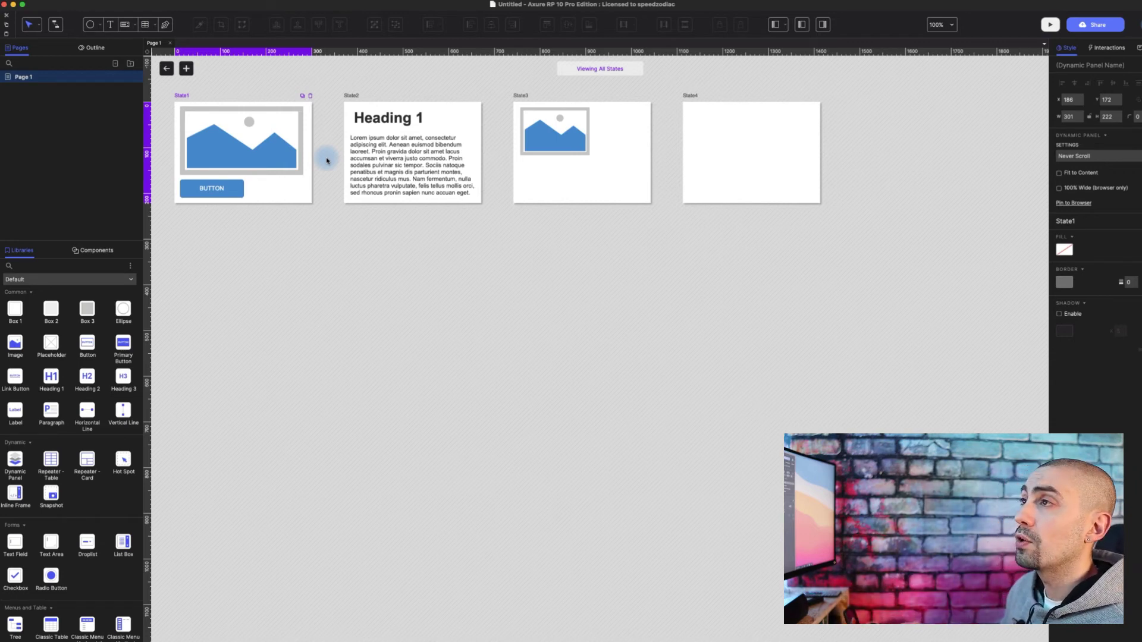
# - Select State2, State3, State4 and State1 in the overview, then add an empty State5
pyautogui.click(352, 98)
pyautogui.click(531, 96)
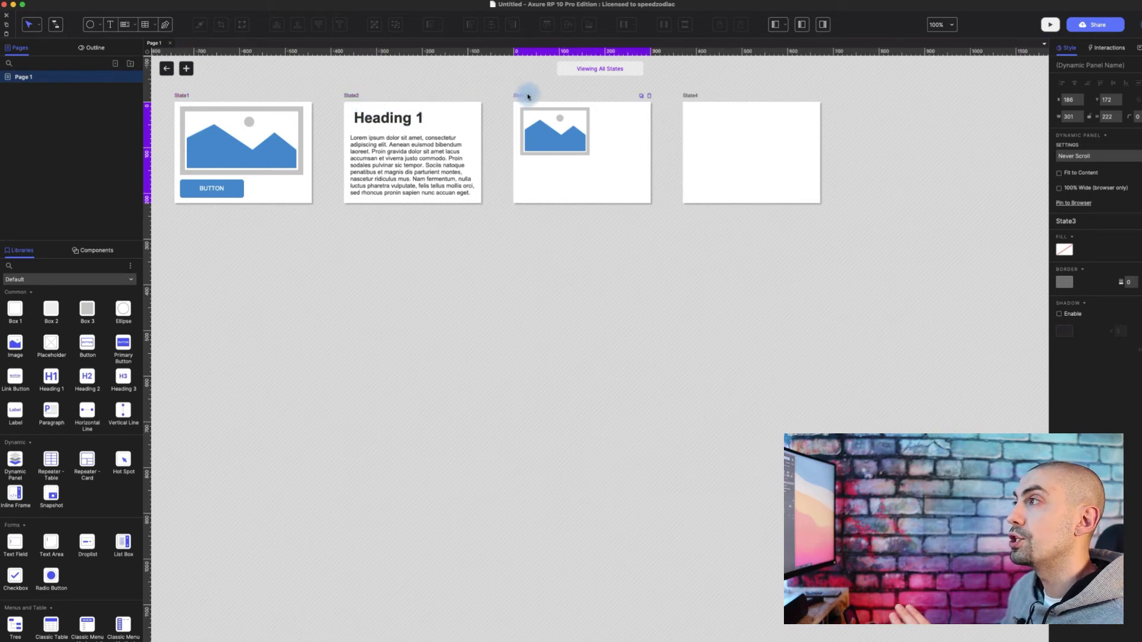
pyautogui.click(688, 97)
pyautogui.click(183, 95)
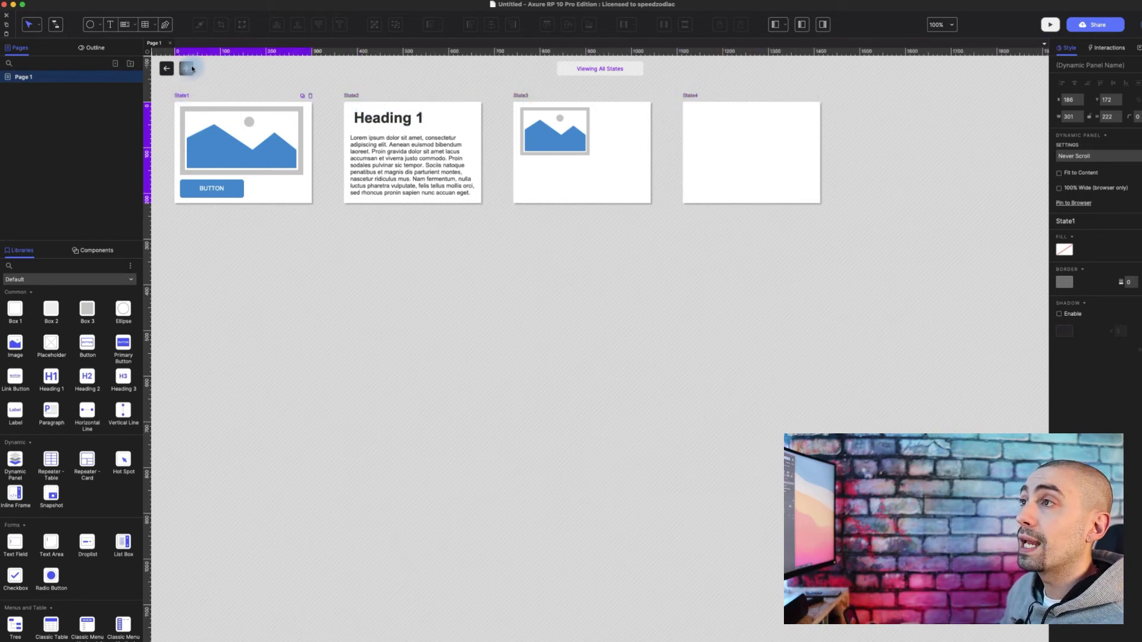
pyautogui.click(186, 69)
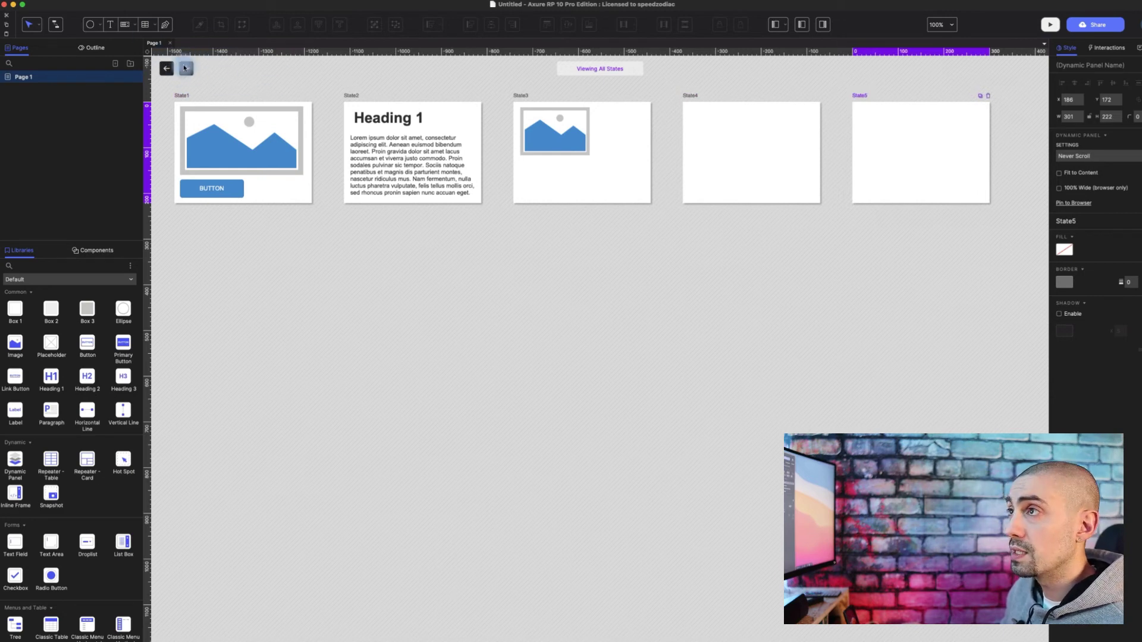
# - Close the all-states overview and select the dynamic panel showing State1's image and button
pyautogui.click(166, 68)
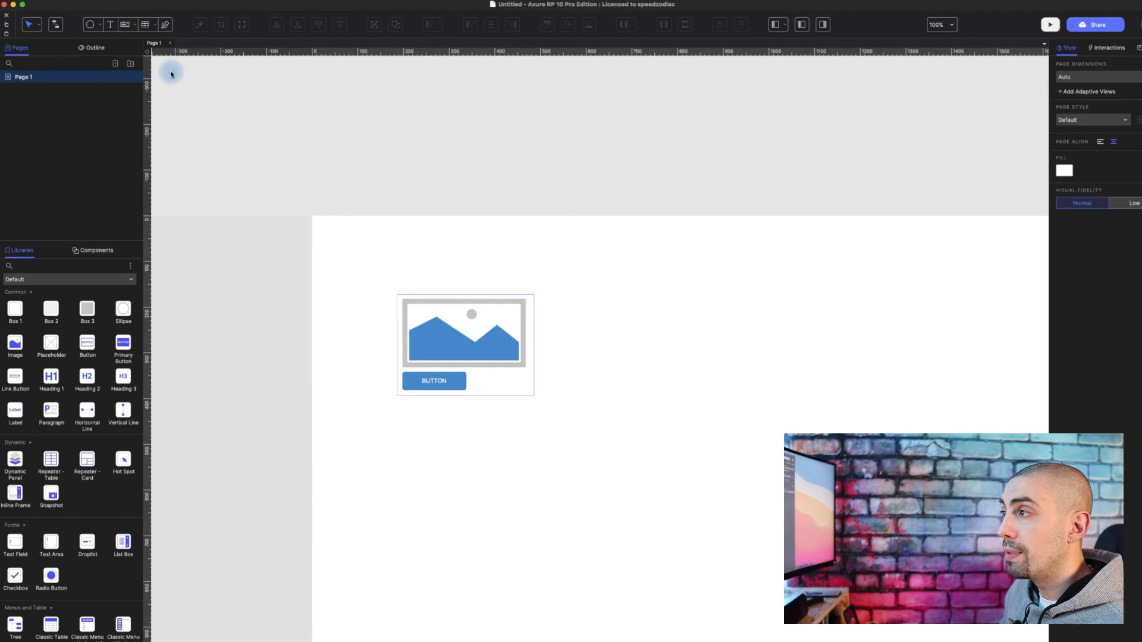
pyautogui.click(440, 332)
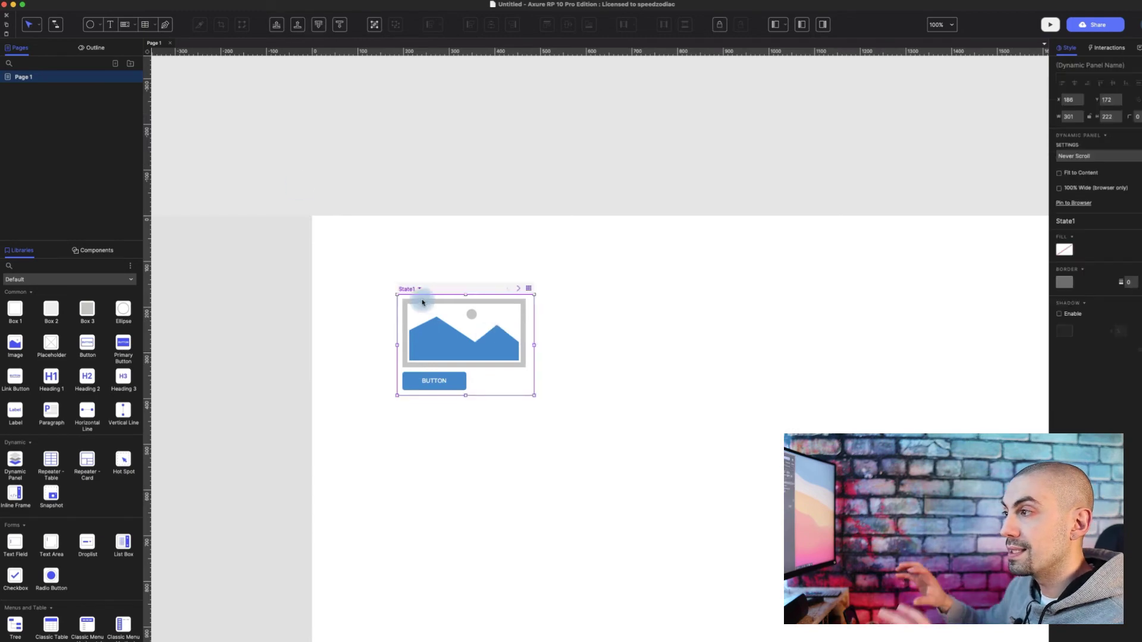